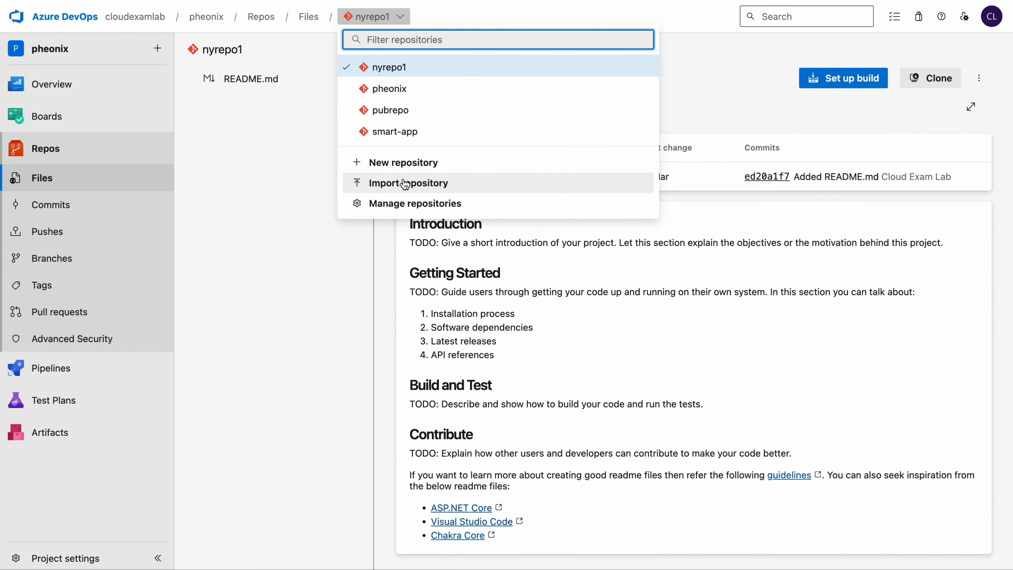
left_click(405, 183)
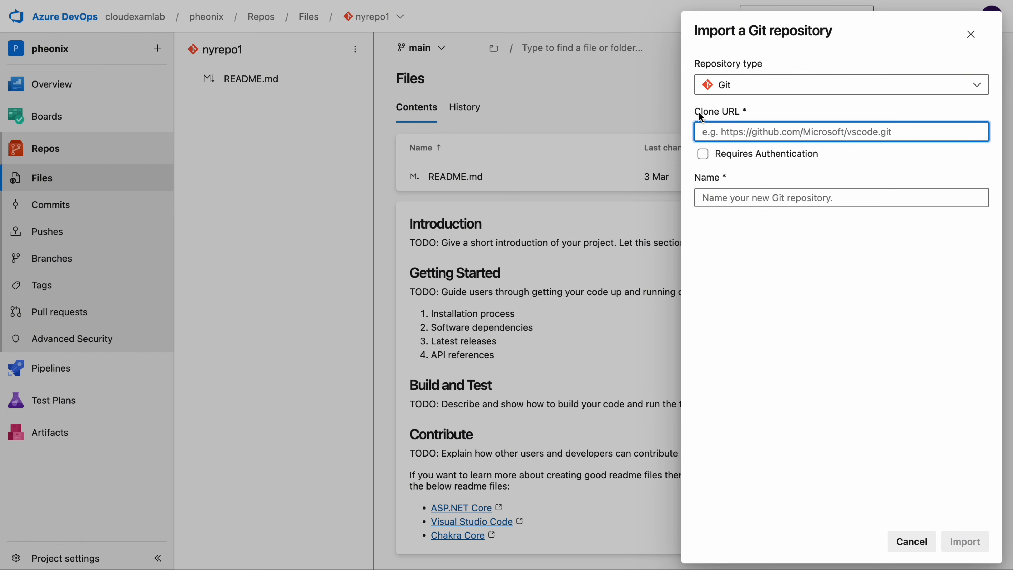
left_click_drag(697, 112, 740, 112)
left_click(740, 132)
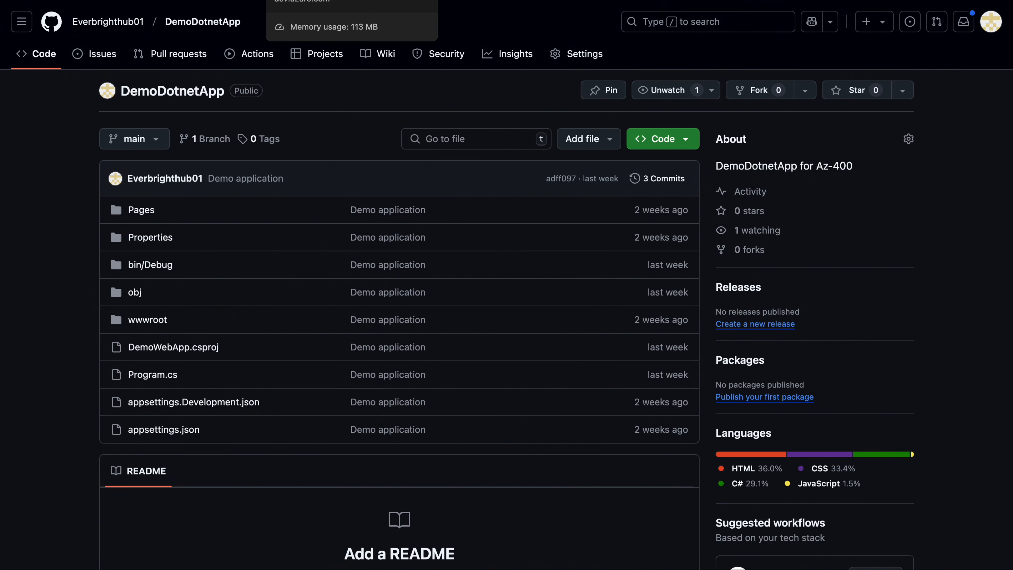
left_click(320, 0)
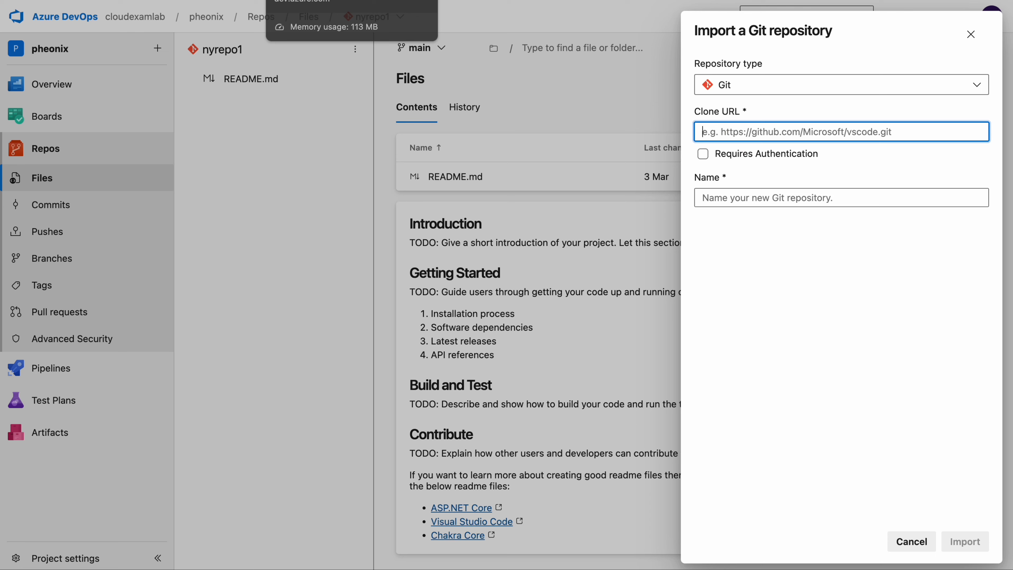
left_click(761, 135)
type("https://github.com/Everbrighthub01/DemoDotnetApp")
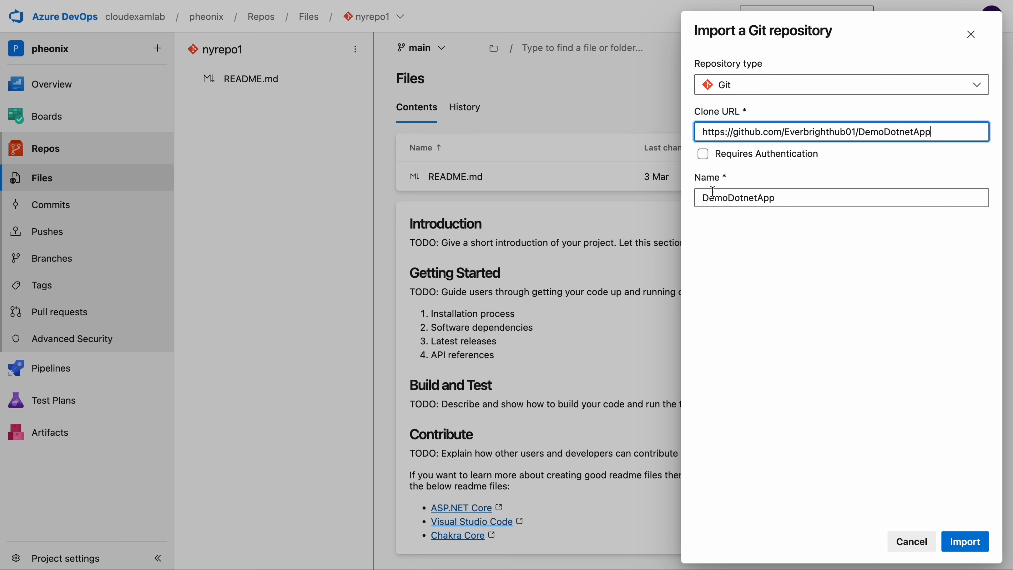
Name the imported repository dotnetapp-demo and run the import
left_click(782, 199)
double_click(782, 199)
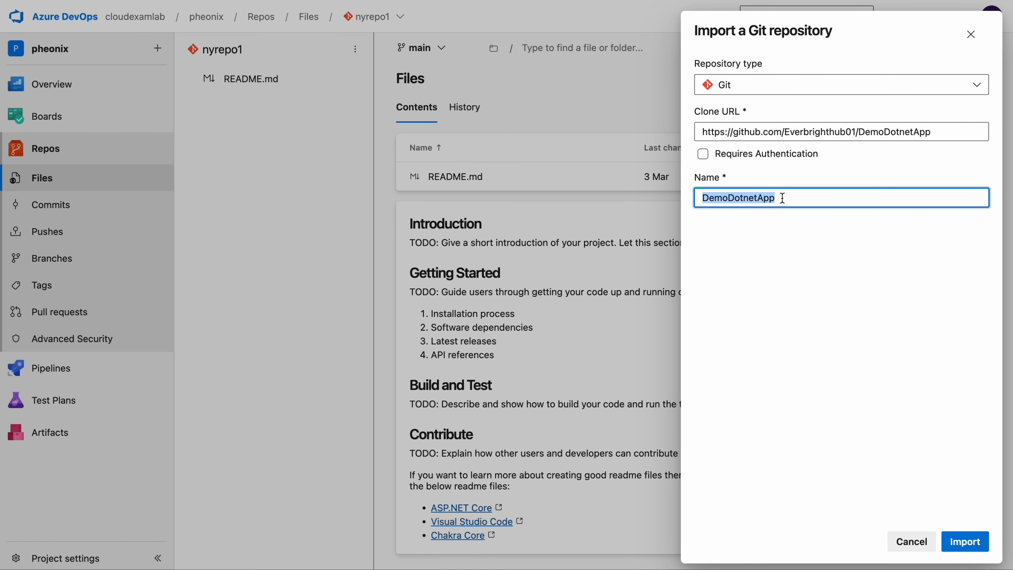
type("dot")
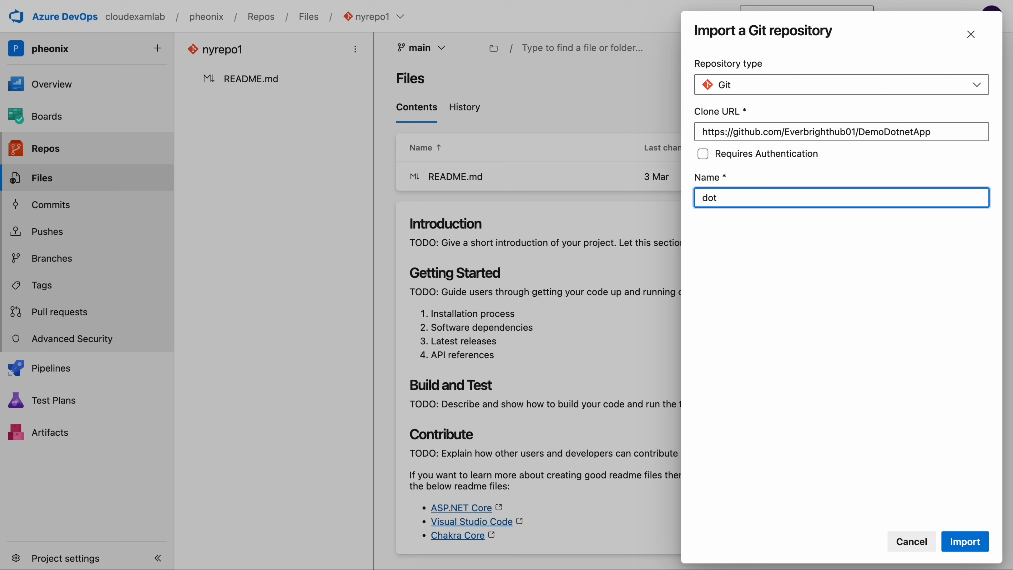
type("netapp-demo")
left_click(963, 543)
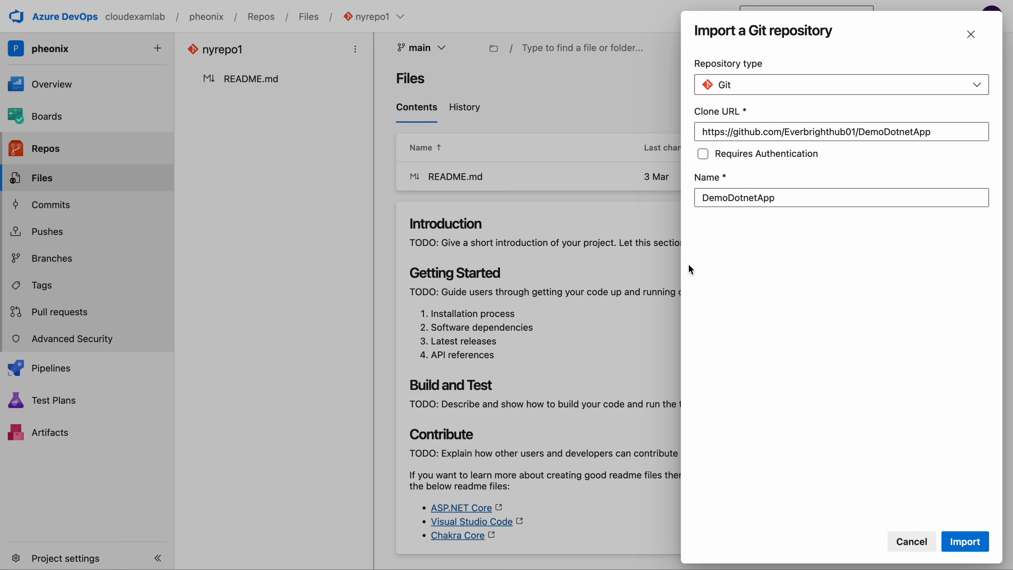
Require authentication for the repository import to examine its Username and Password / PAT fields, and turn the option off again
left_click(704, 157)
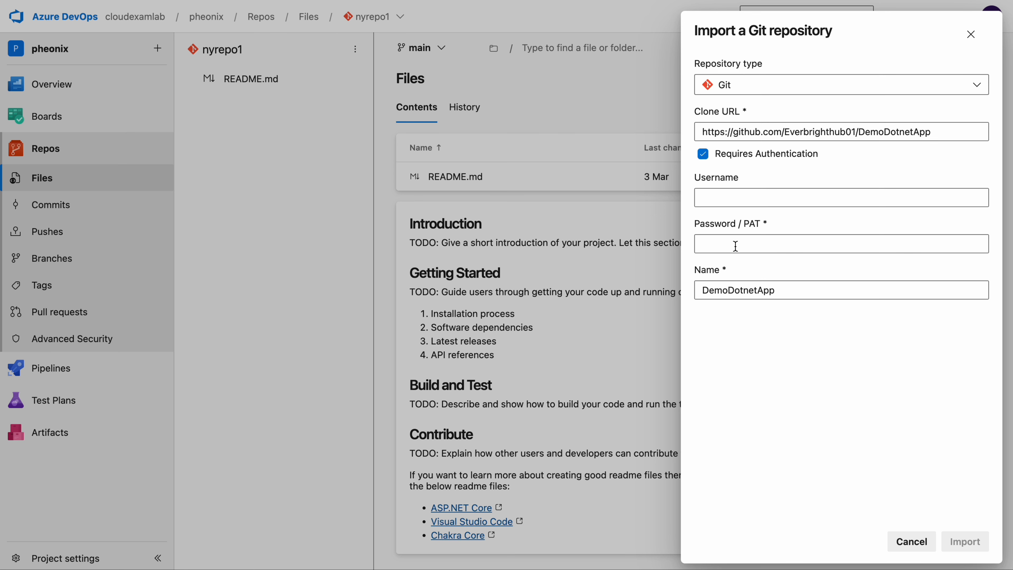
left_click_drag(745, 223, 763, 221)
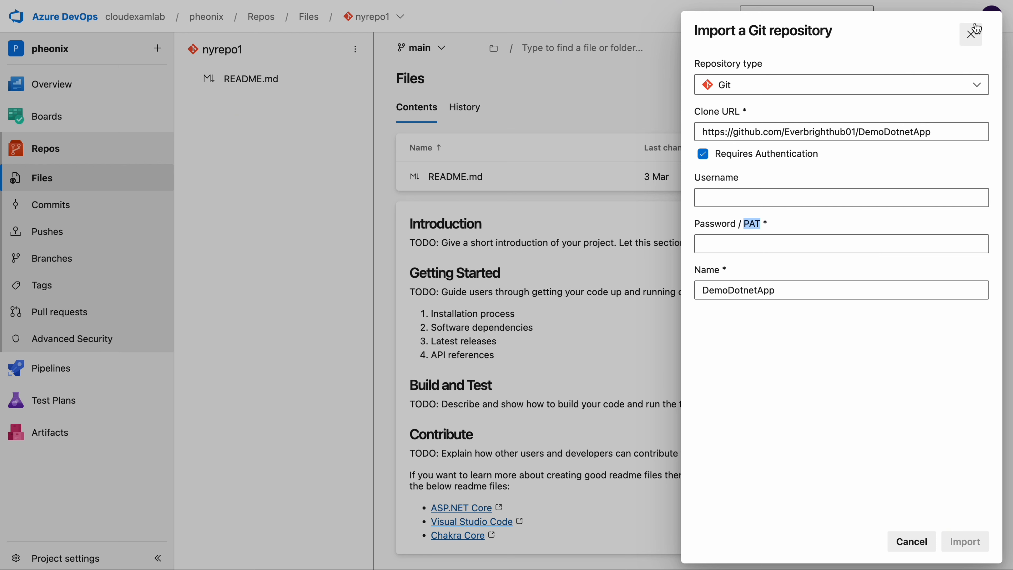
left_click(703, 154)
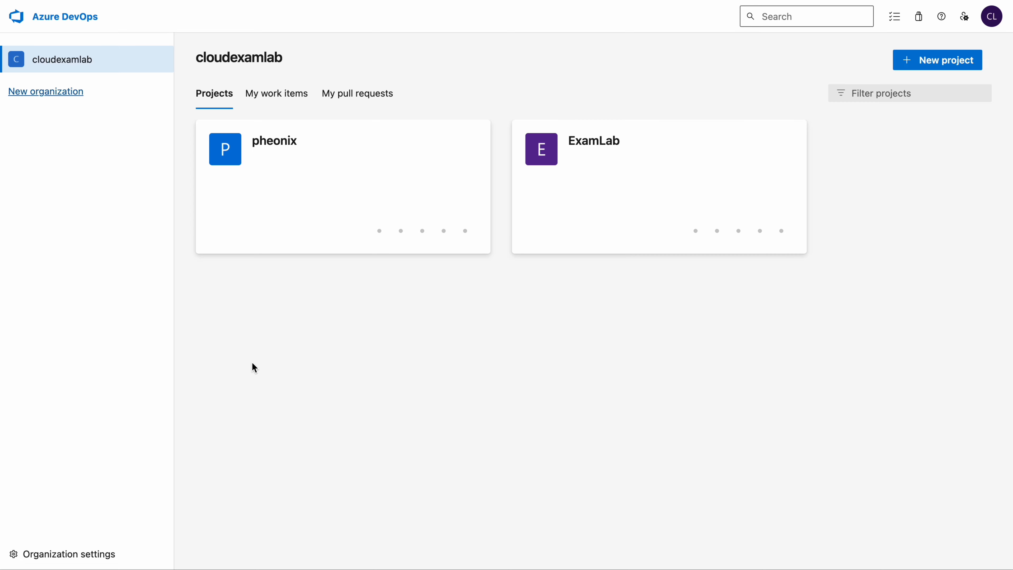
Open the service connections in the pheonix project's settings
left_click(311, 165)
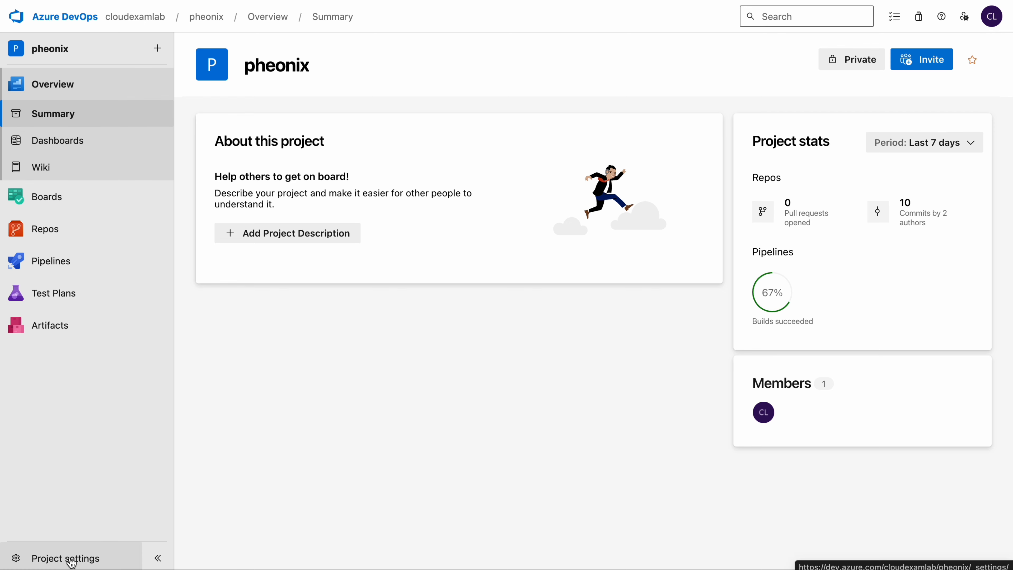
left_click(71, 561)
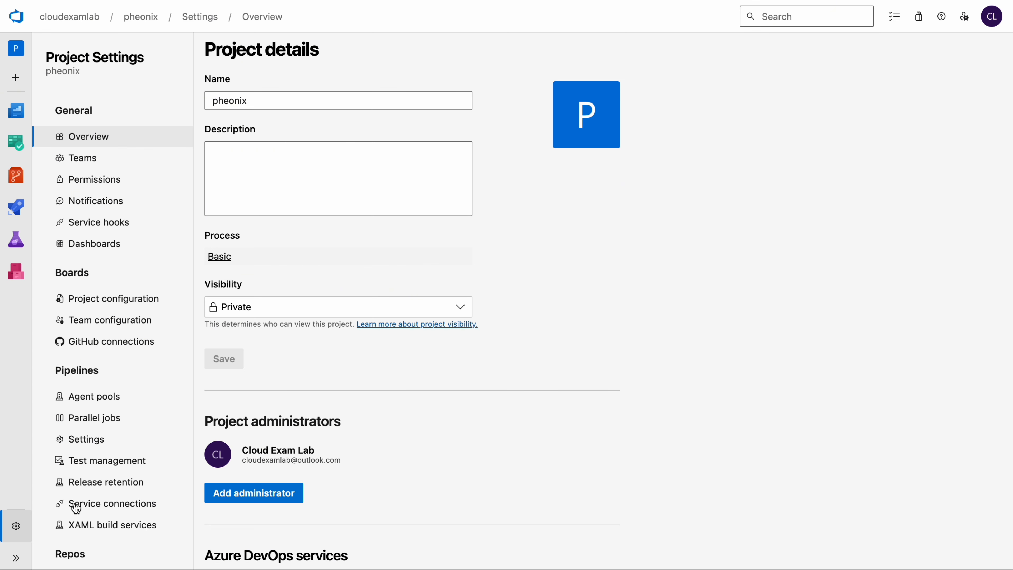
left_click(100, 510)
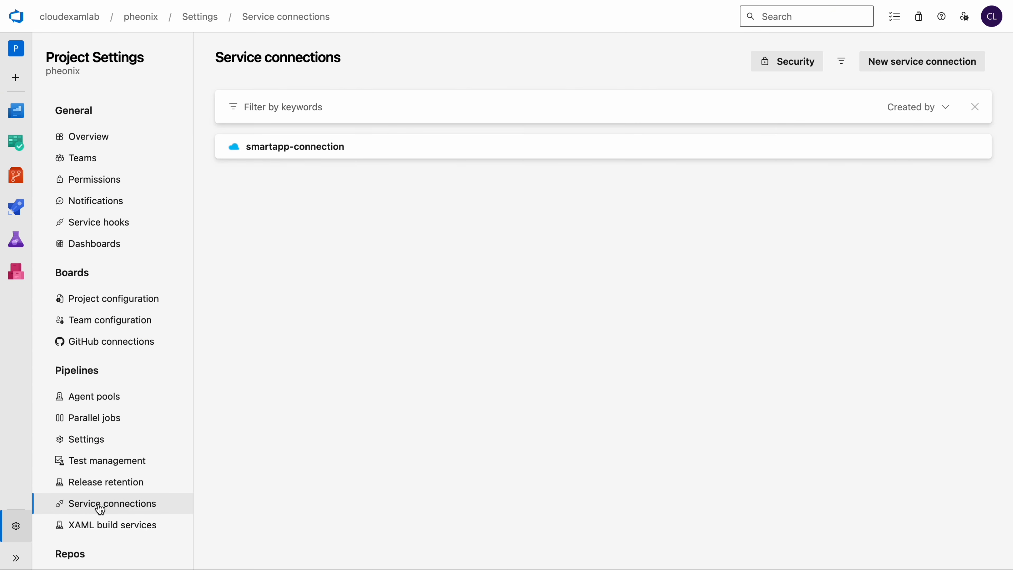
Start a new service connection of the GitHub type
left_click(919, 64)
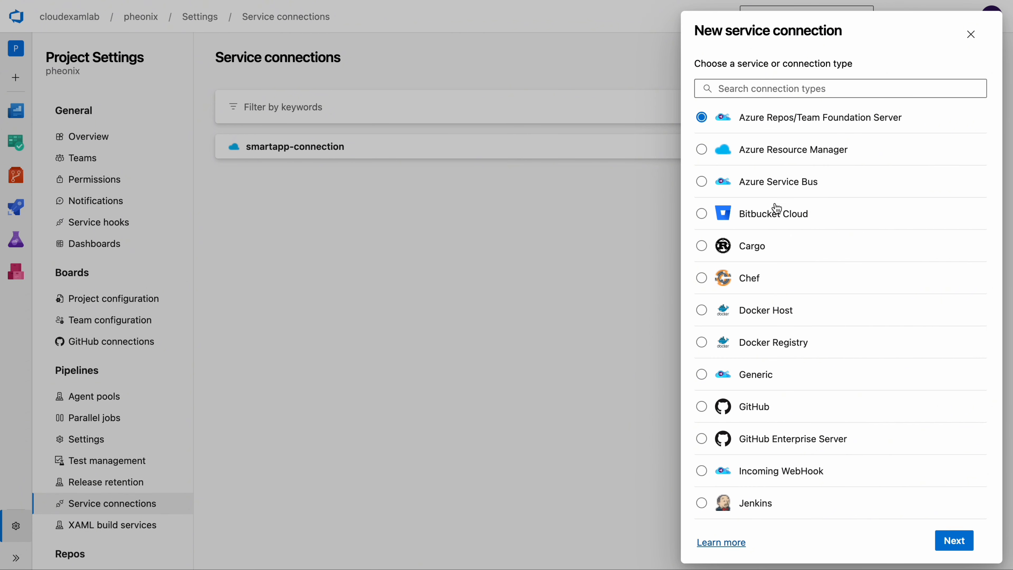
left_click(757, 405)
left_click(953, 547)
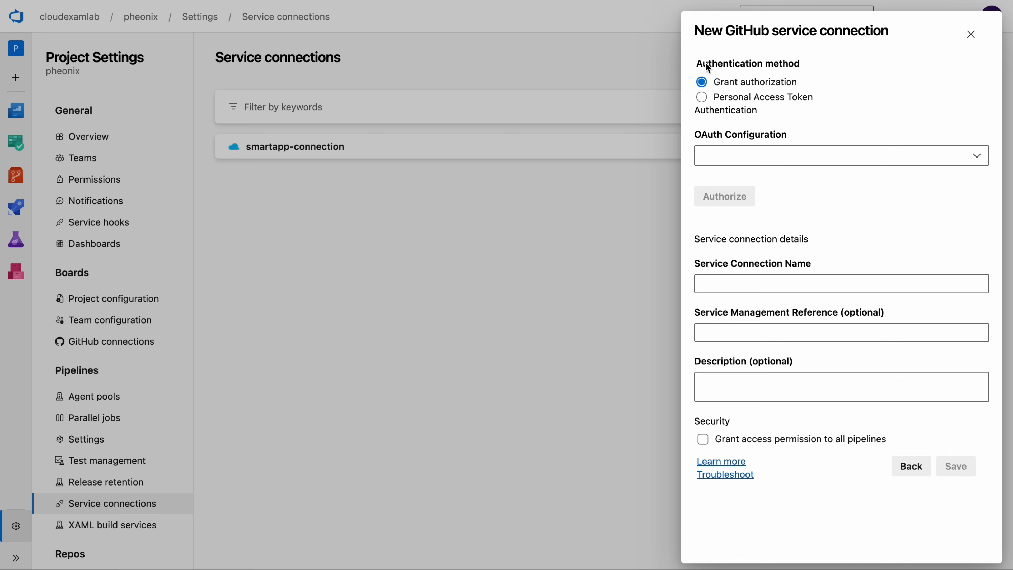
Authorize the GitHub connection through Grant authorization with the AzurePipelines OAuth configuration
left_click_drag(694, 62, 803, 68)
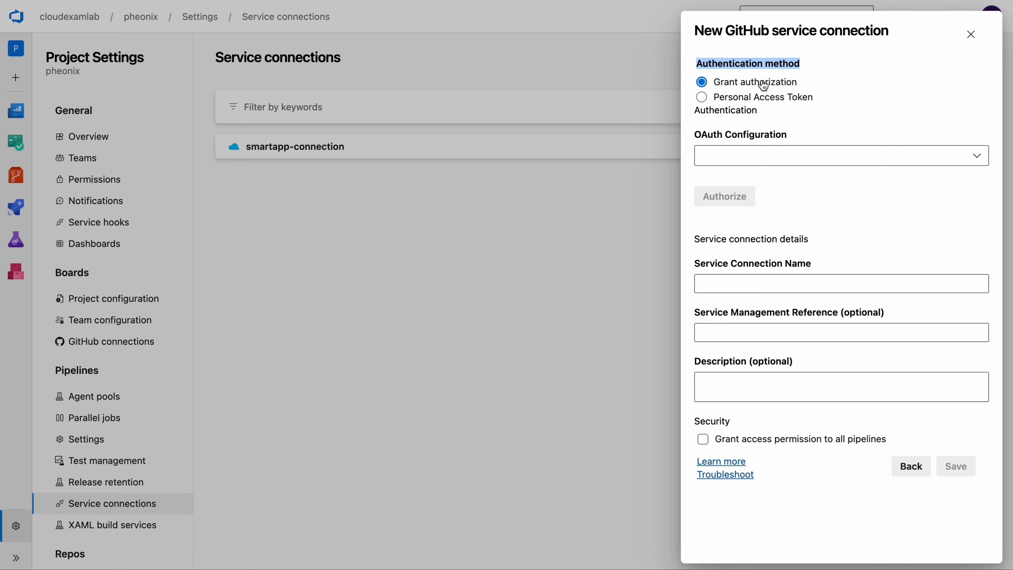
left_click(772, 159)
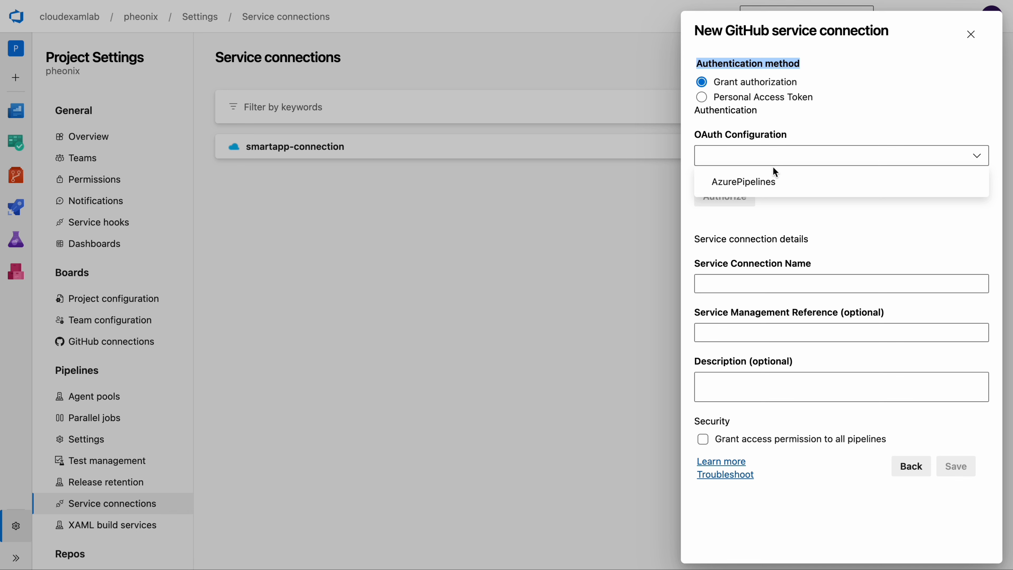
left_click(754, 187)
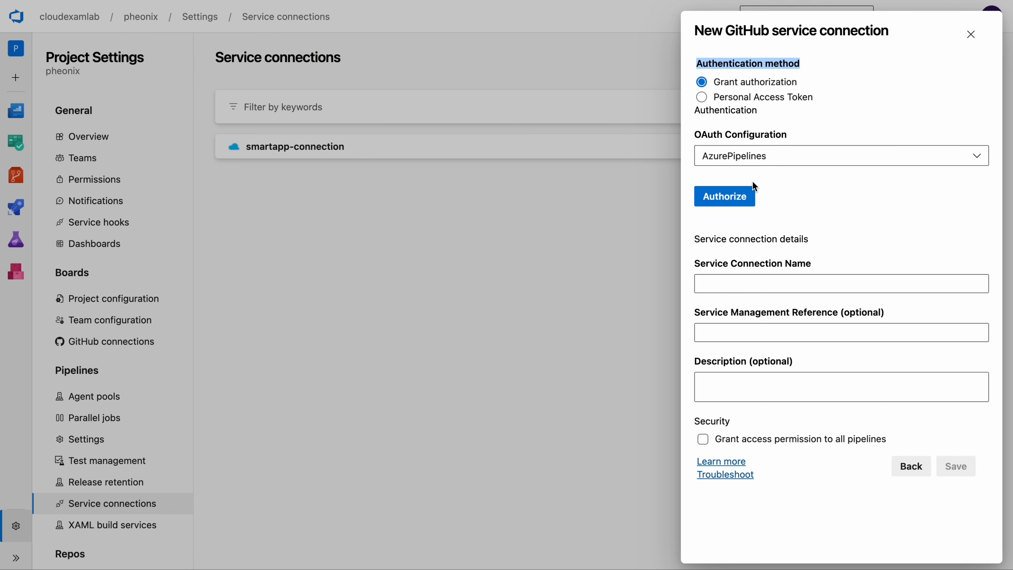
left_click(728, 198)
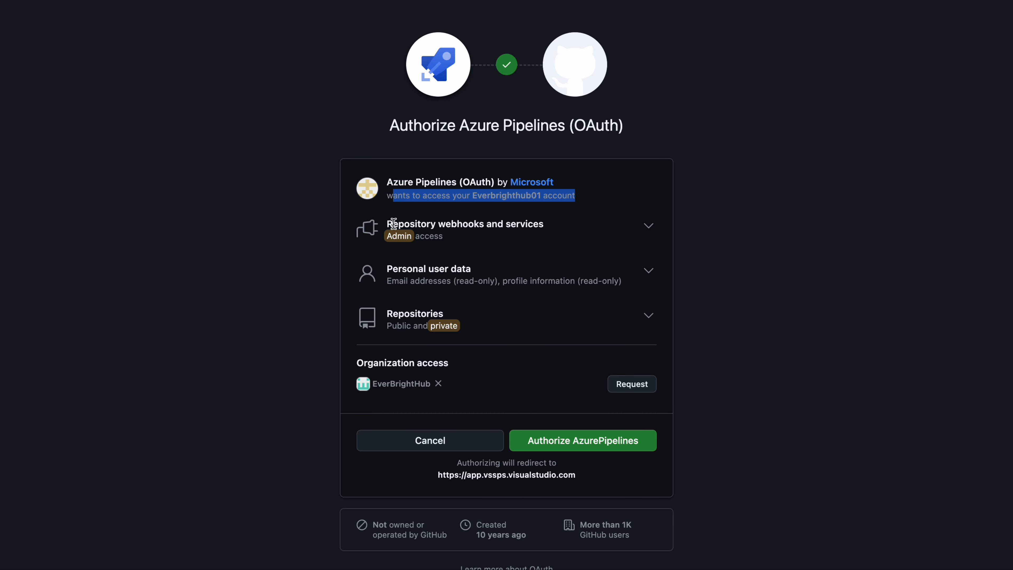
left_click_drag(386, 223, 554, 233)
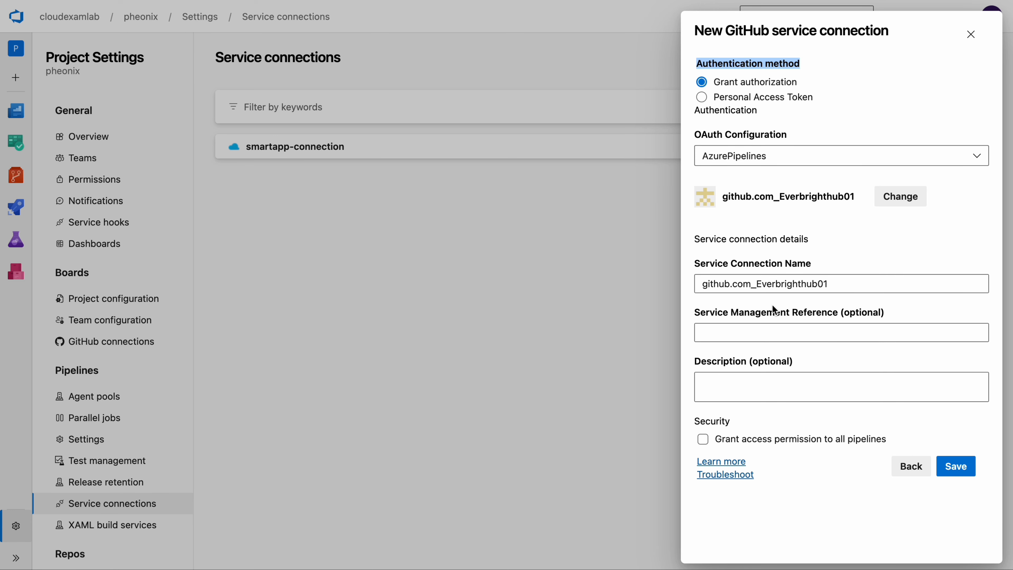
Grant the GitHub service connection access permission to all pipelines and save it under its default name
left_click_drag(756, 285, 852, 285)
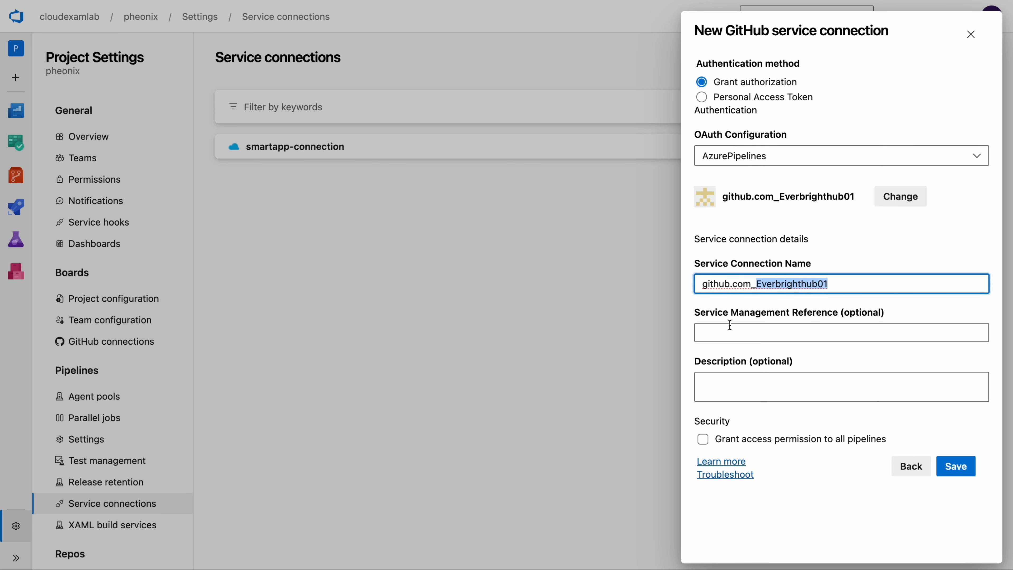
left_click(729, 380)
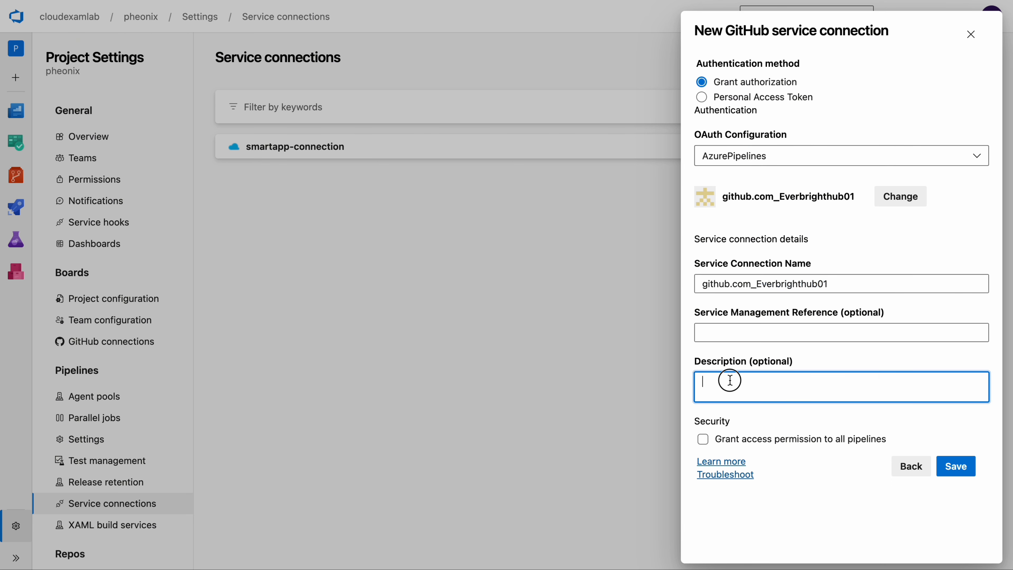
left_click(711, 443)
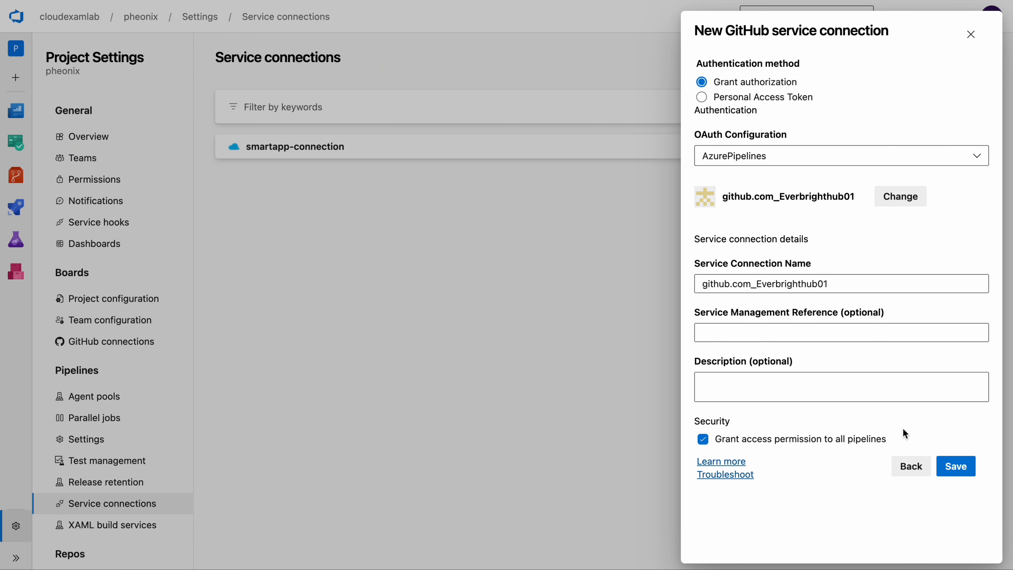
left_click(954, 468)
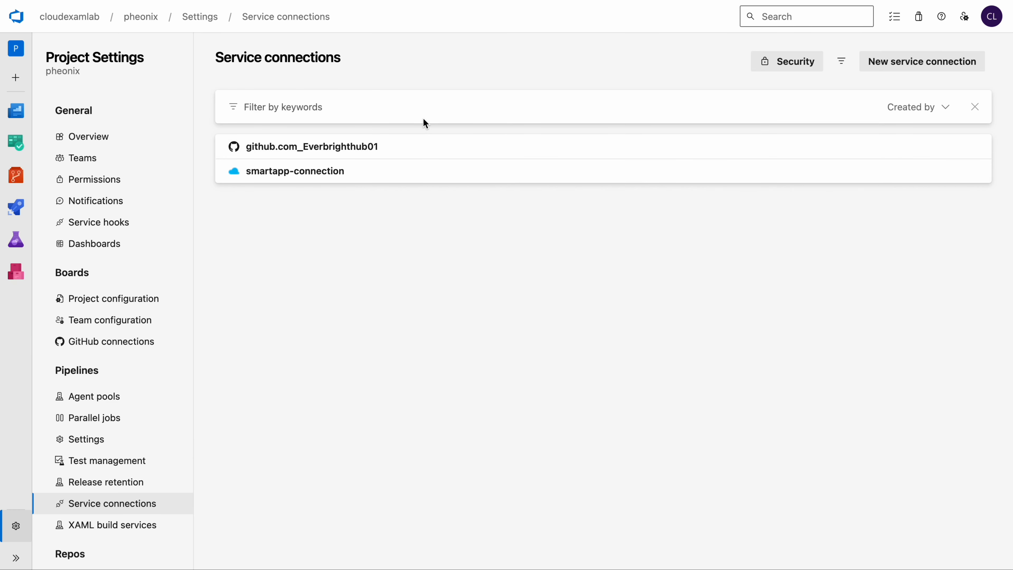
Create a new pipeline for the GitHub repository Everbrighthub01/SampleRepo from the Starter pipeline template
mouse_move(32, 123)
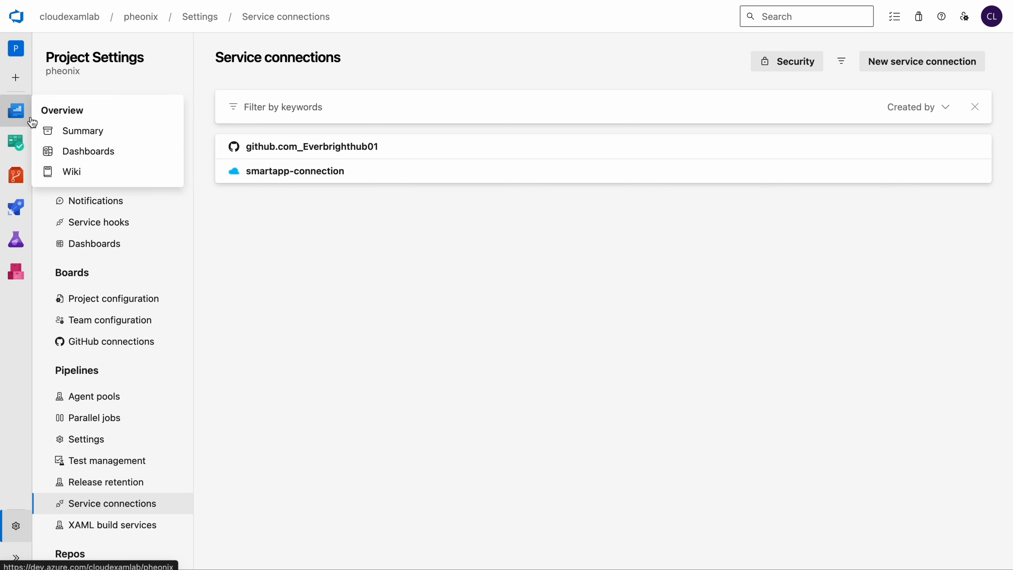
mouse_move(3, 248)
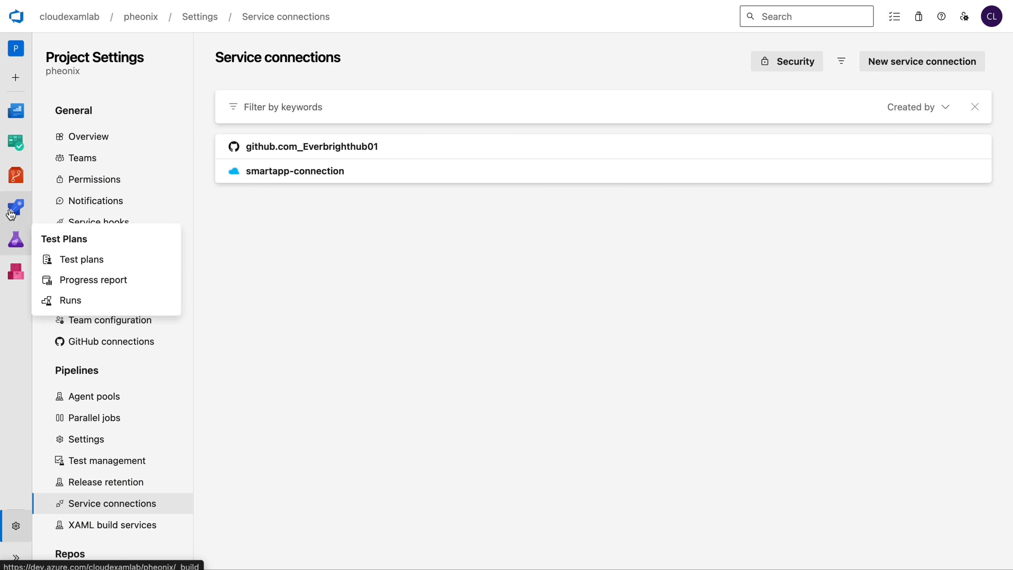
mouse_move(13, 214)
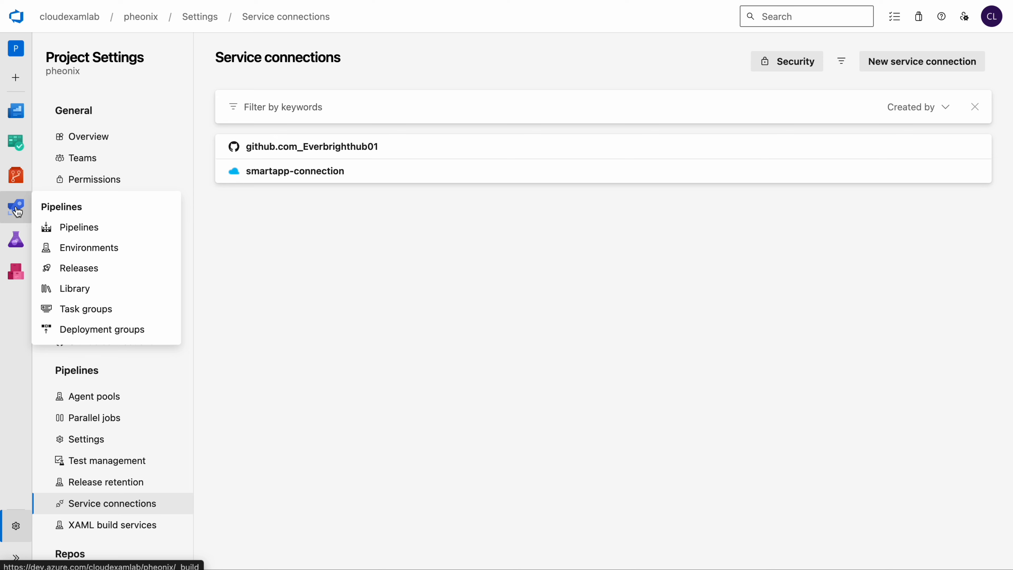
left_click(17, 210)
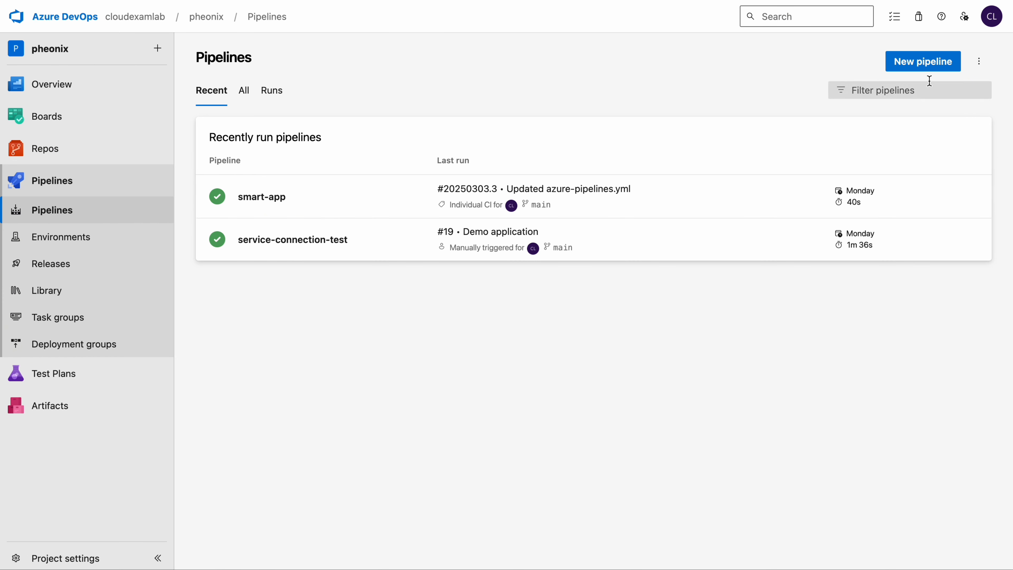
left_click(918, 63)
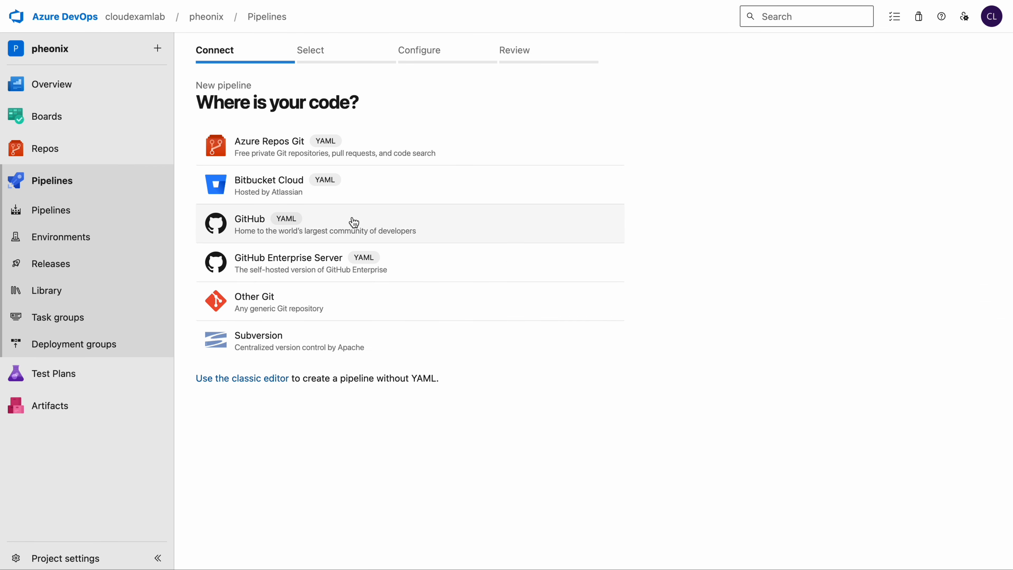
left_click(265, 227)
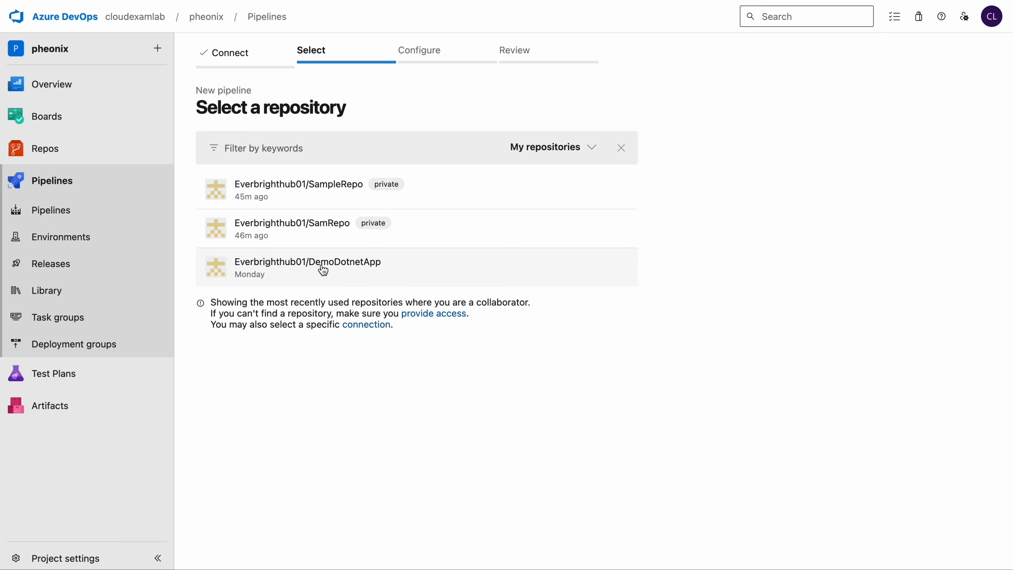
left_click(330, 195)
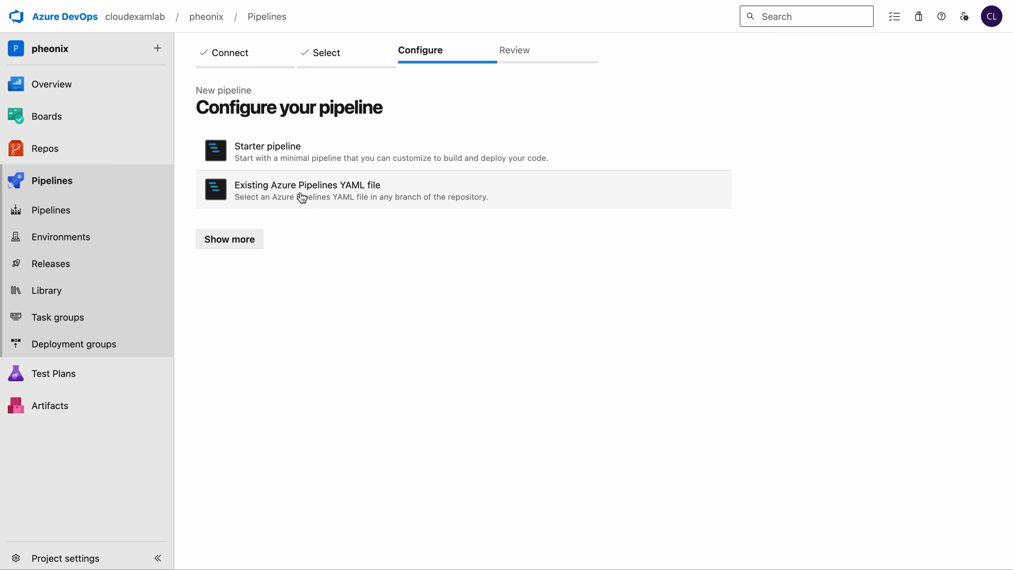
left_click(259, 150)
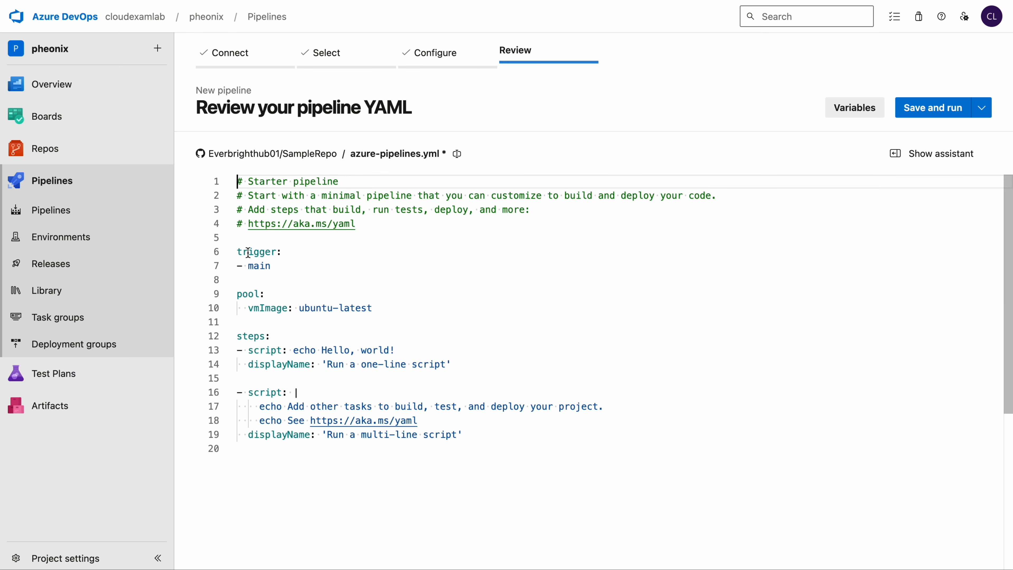
Replace the starter description comments below the first line with "A simple echo pipeline to add to our github repository"
left_click_drag(356, 225, 250, 198)
type("A simple ")
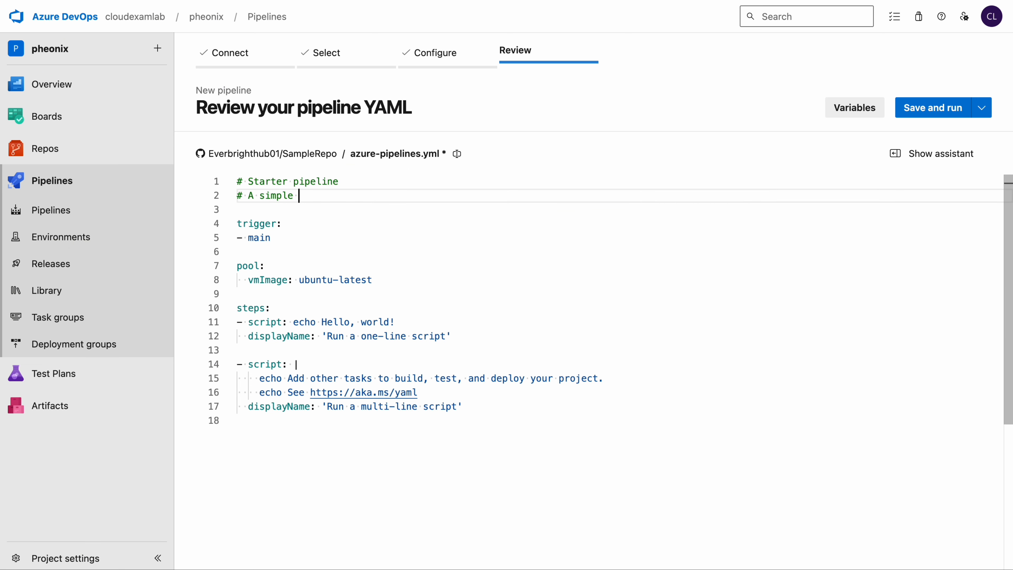
type("echo pipeline to add")
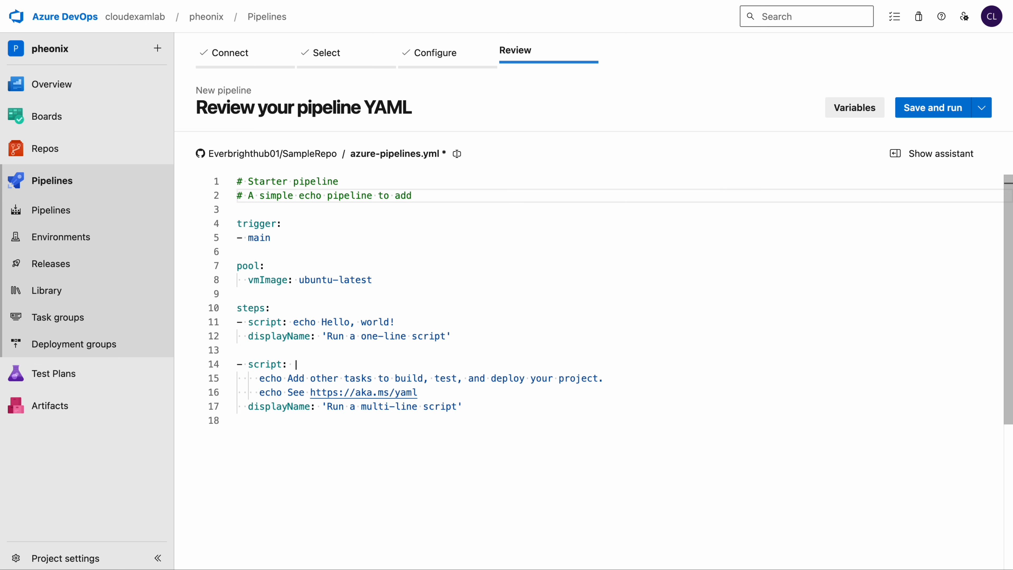
type(" to our github repositor")
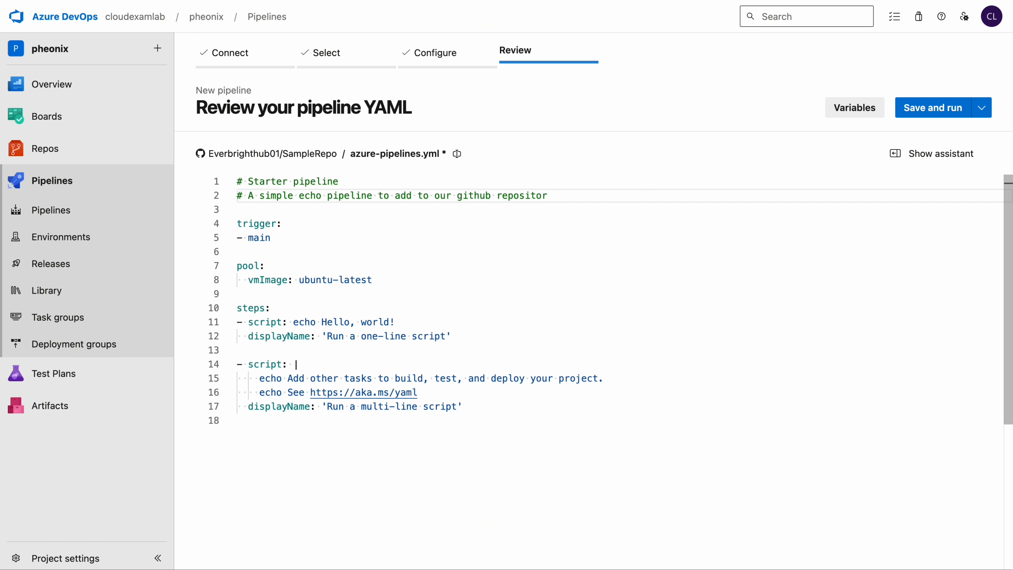
type("uy")
left_click_drag(238, 224, 382, 280)
left_click(273, 239)
left_click_drag(237, 308, 395, 322)
left_click(267, 364)
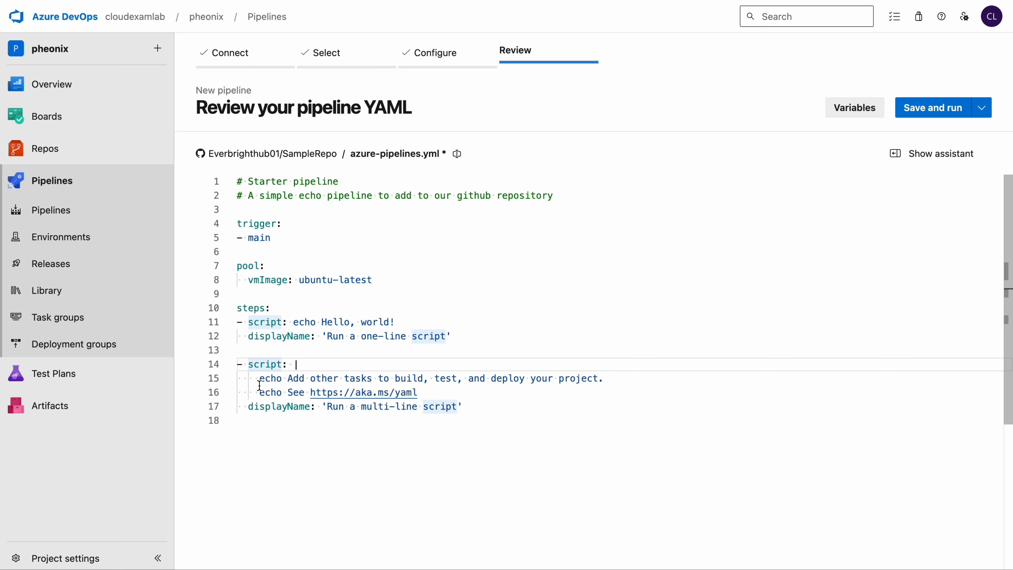
left_click_drag(260, 386, 615, 383)
left_click_drag(260, 396, 444, 396)
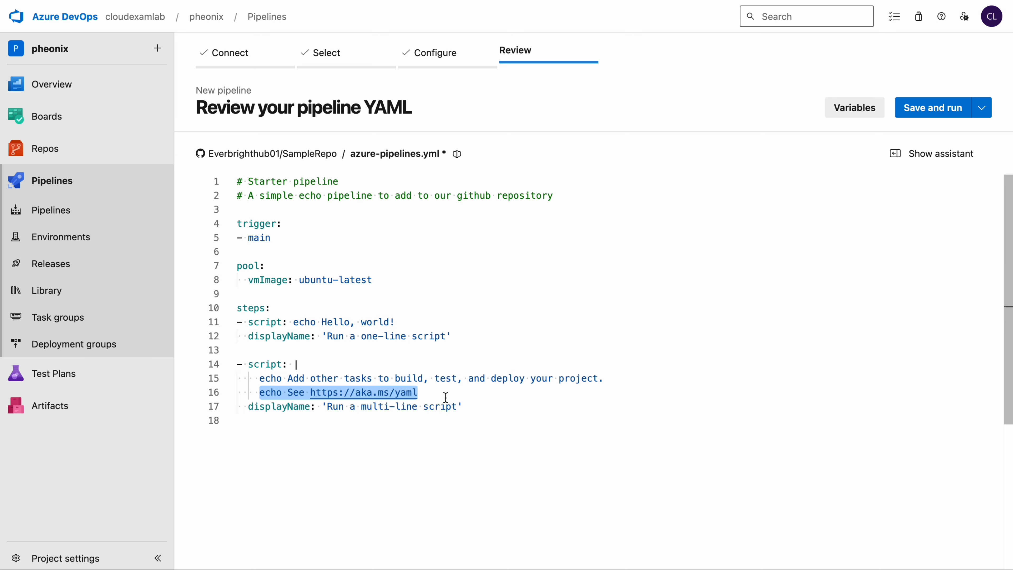
left_click(444, 395)
triple_click(429, 394)
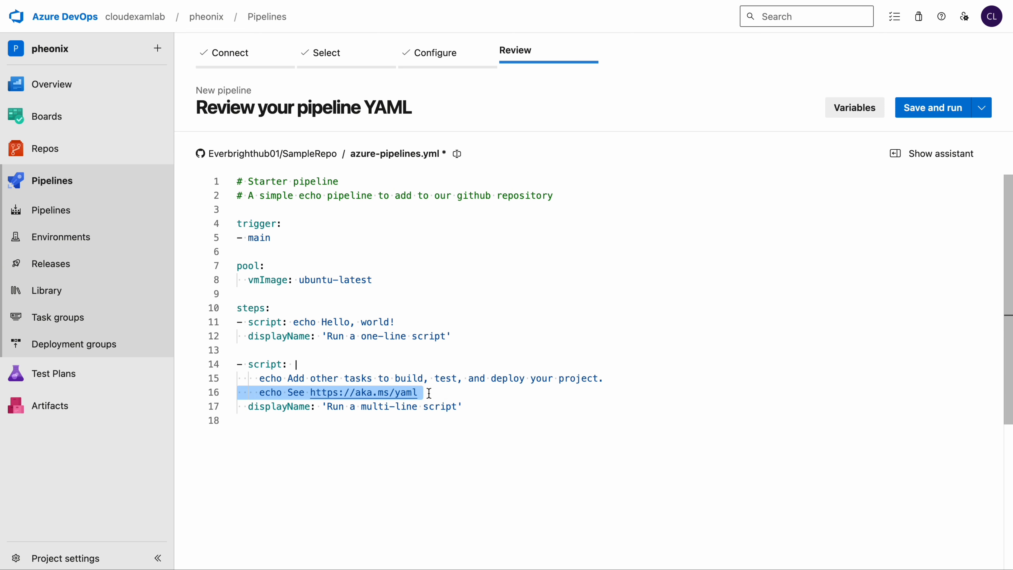
key("BackSpace")
left_click_drag(326, 394, 464, 394)
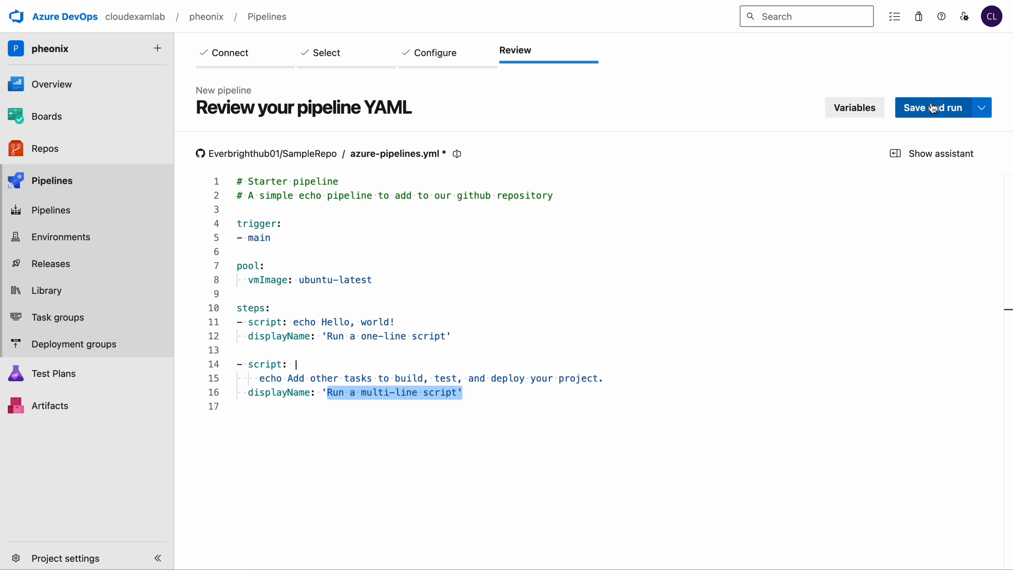
Start saving and running the pipeline with the commit message "Set up CI with Azure Pipelines for sampleRepo"
left_click(927, 110)
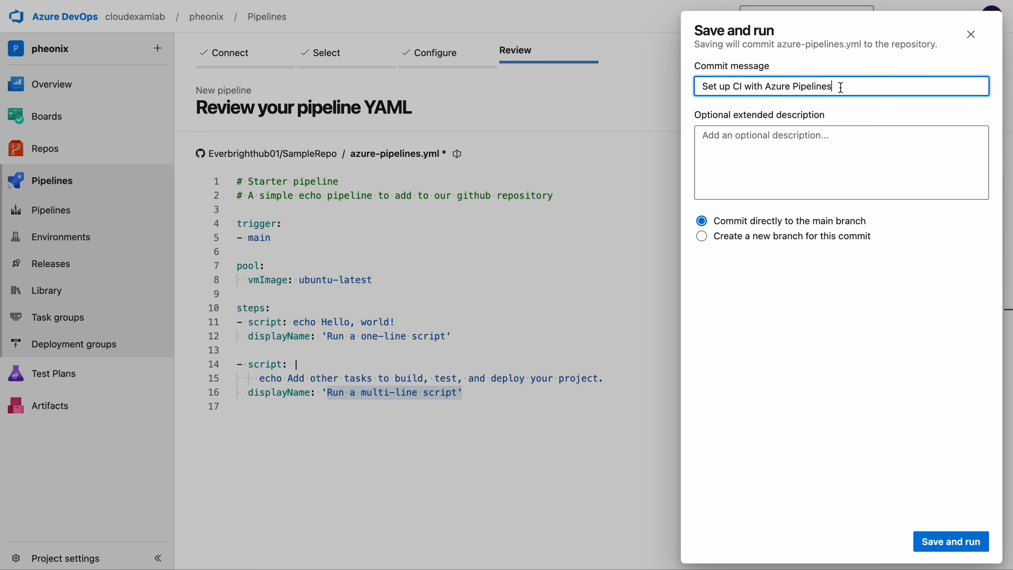
type("sam")
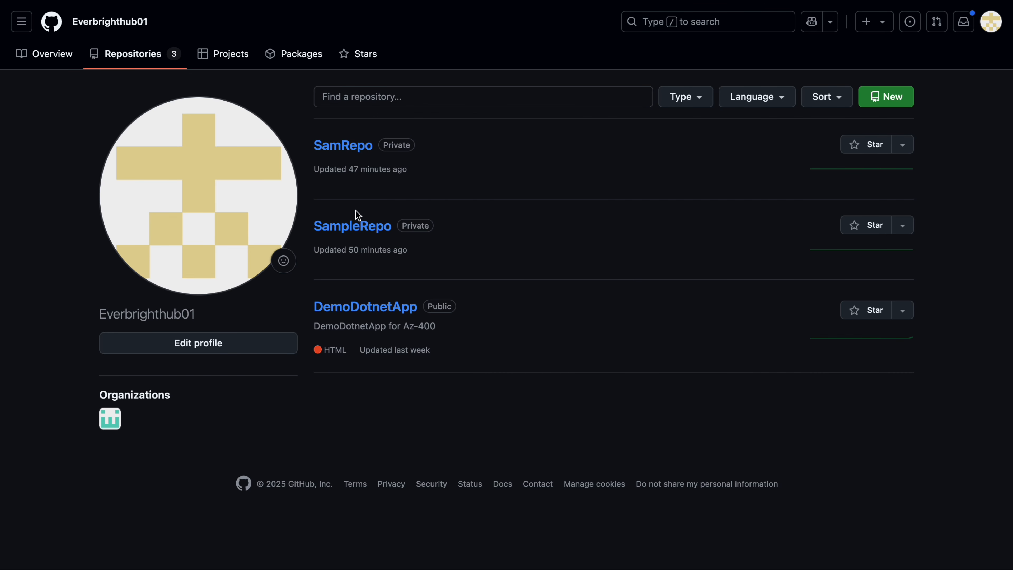
Switch to GitHub and check the existing files and branches of SampleRepo
left_click(363, 227)
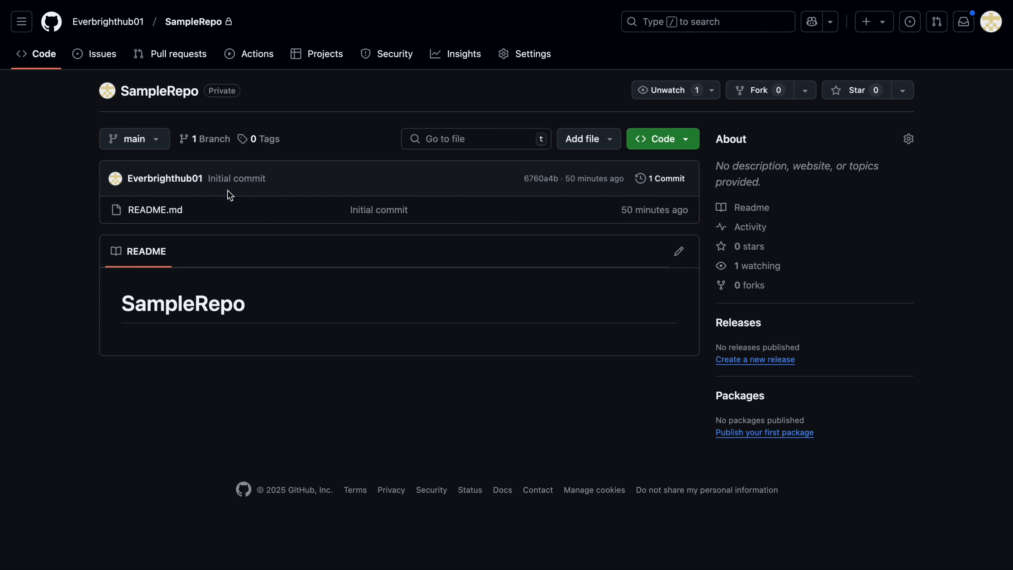
left_click(160, 141)
left_click(159, 141)
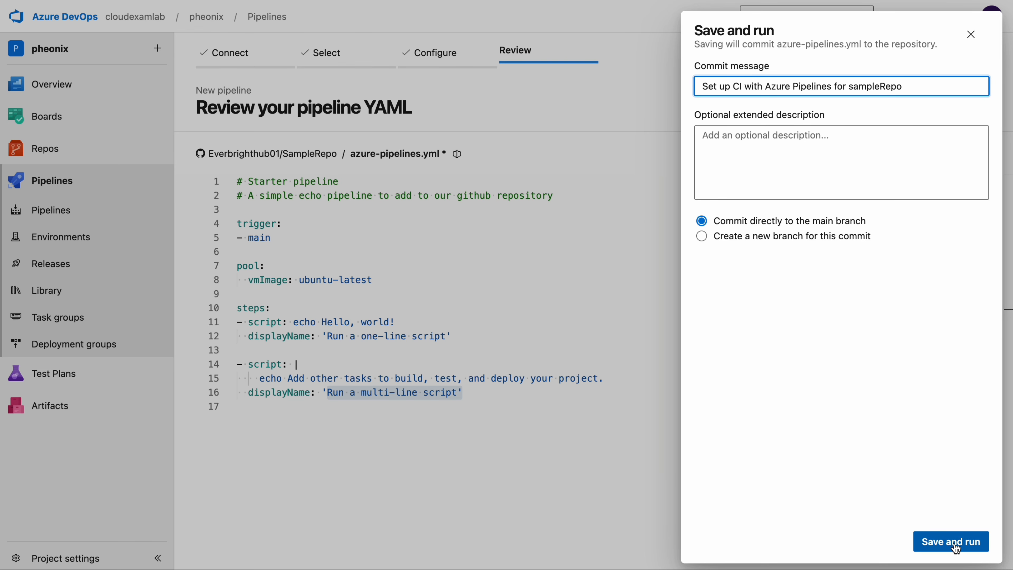
Return to Azure DevOps, commit the YAML directly to the main branch, run the pipeline and open the run's job details
left_click(955, 543)
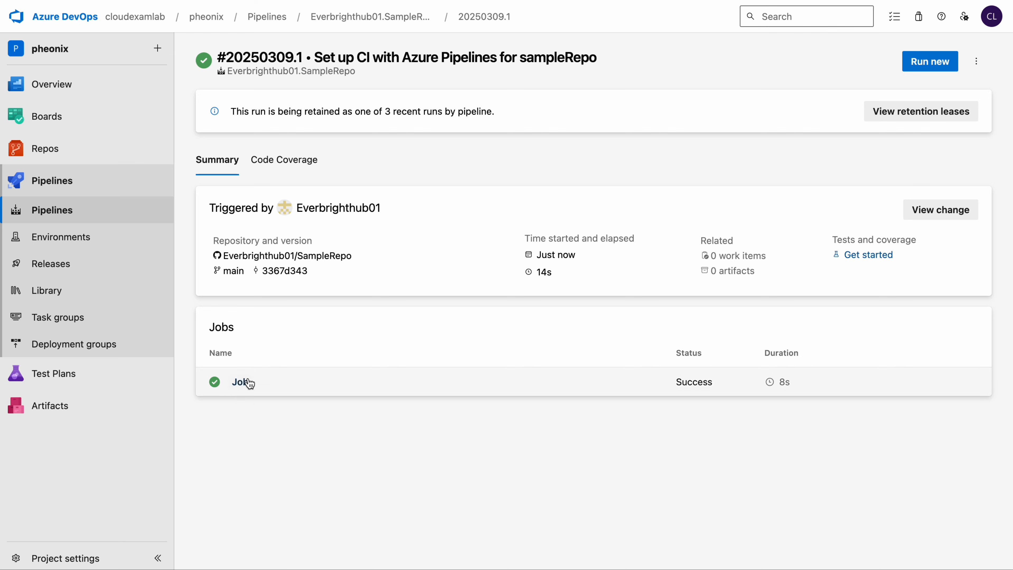
left_click(240, 383)
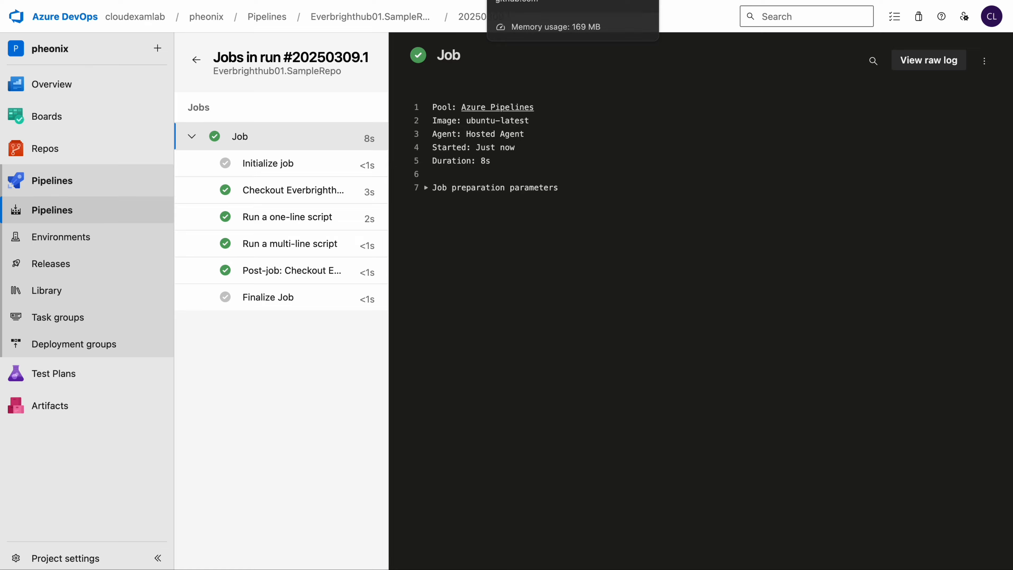
Switch to GitHub, reload SampleRepo and examine the contents of the committed azure-pipelines.yml file
left_click(531, 1)
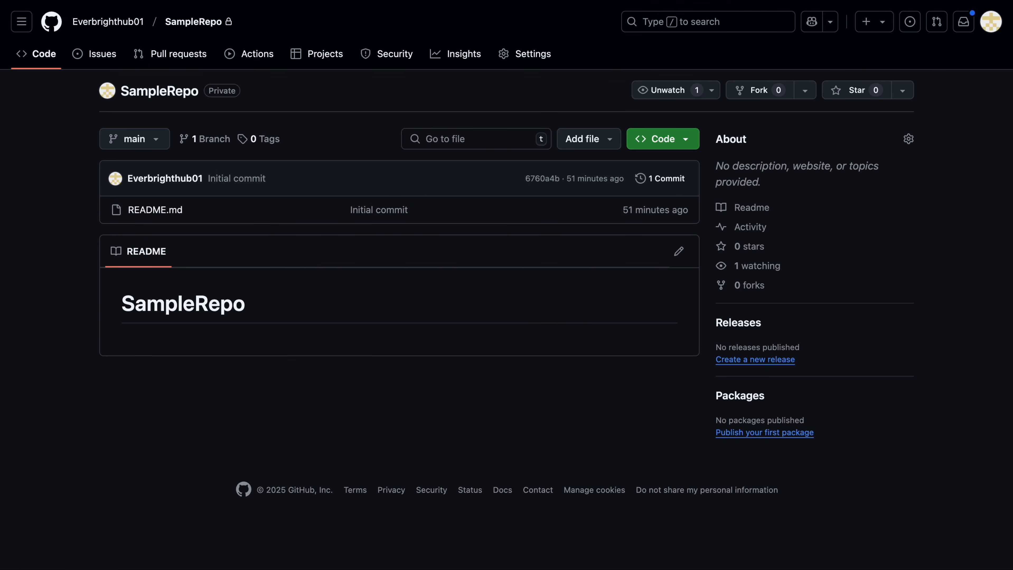
left_click(54, 1)
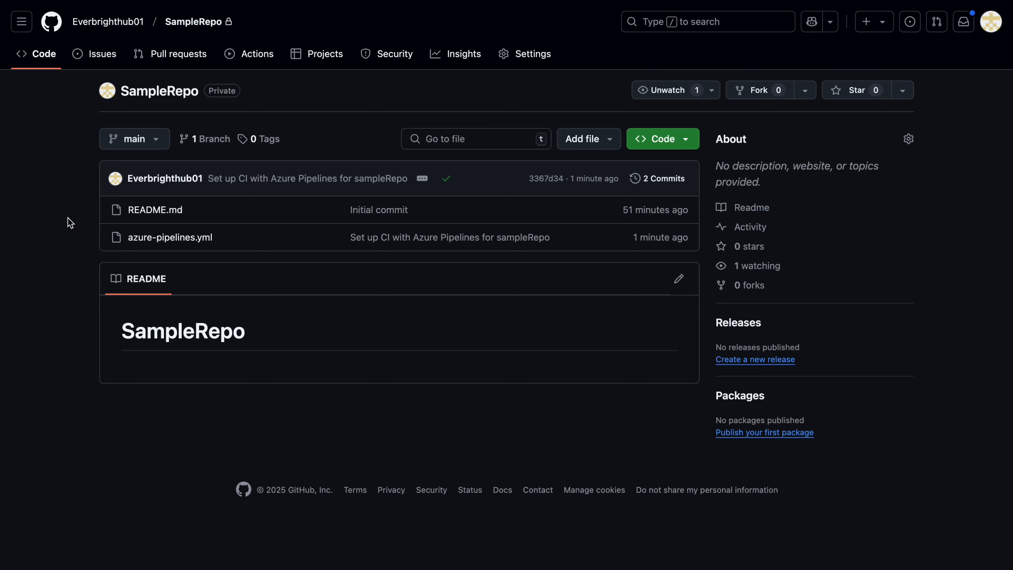
left_click(164, 240)
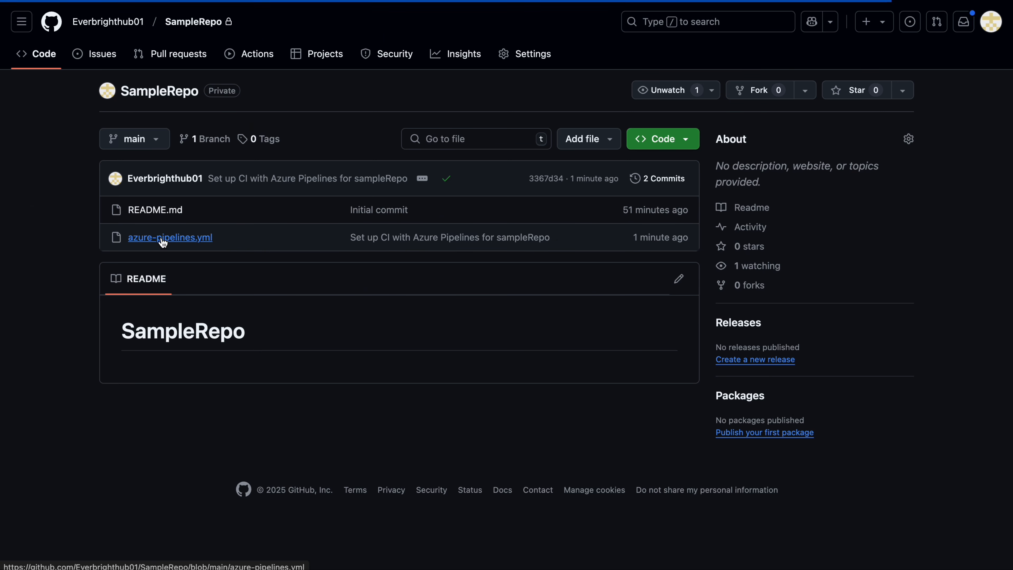
scroll(343, 312, "down", 1)
scroll(343, 312, "down", 3)
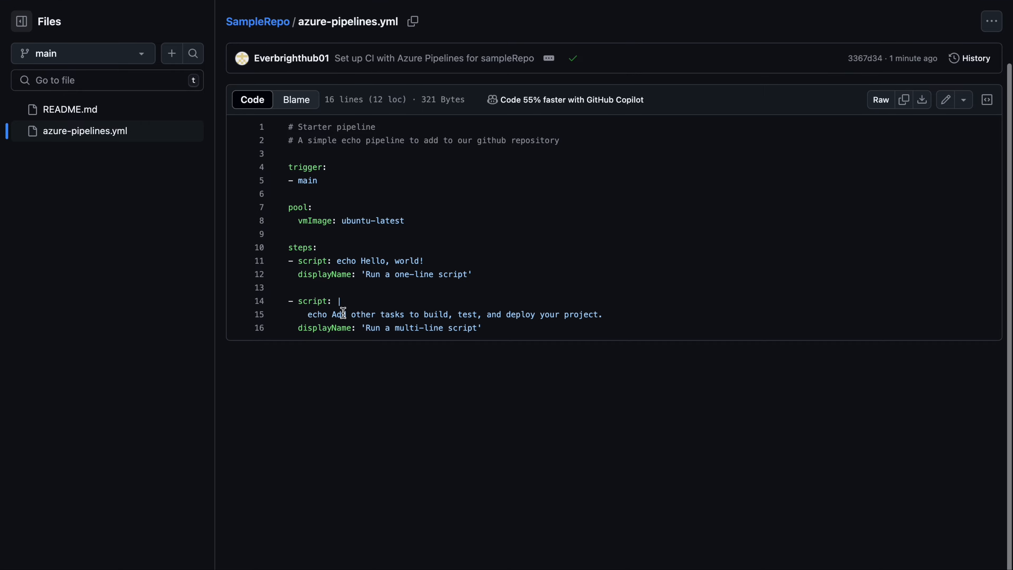
scroll(314, 319, "up", 3)
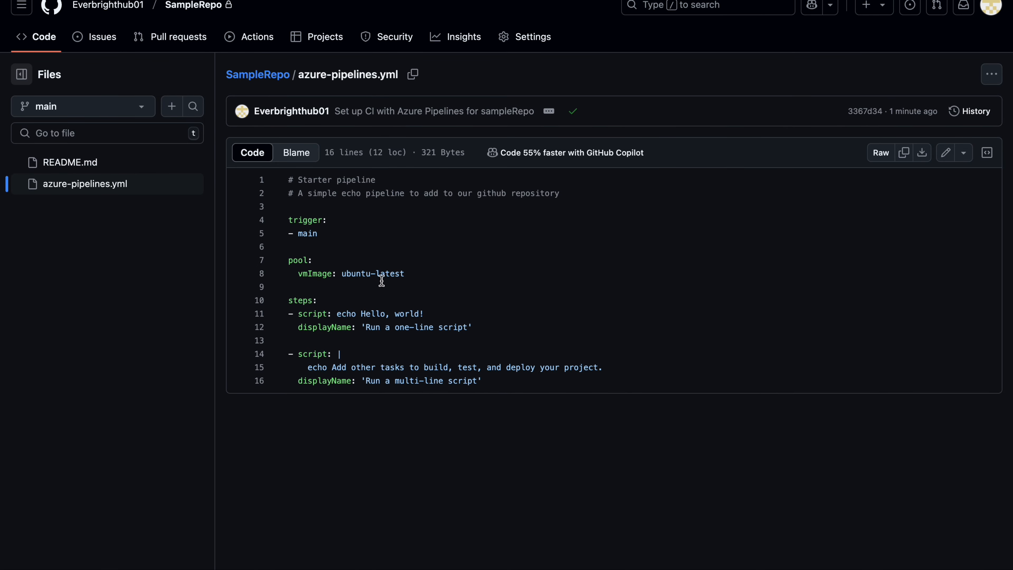